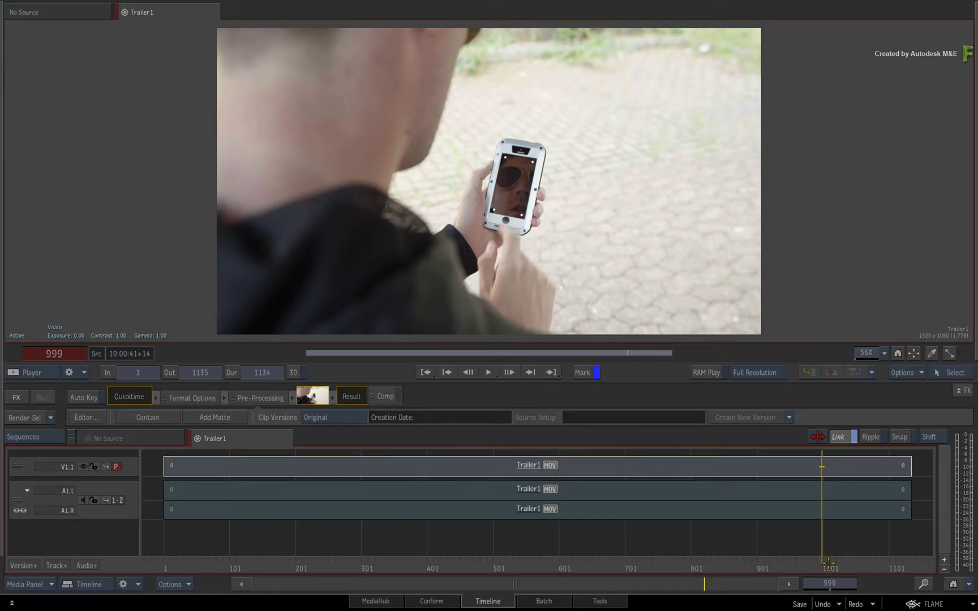
- Scrub the timeline through the trailer's shots, from the brick building back to the selfie and woman's close-up
click(736, 557)
drag(736, 557, 839, 545)
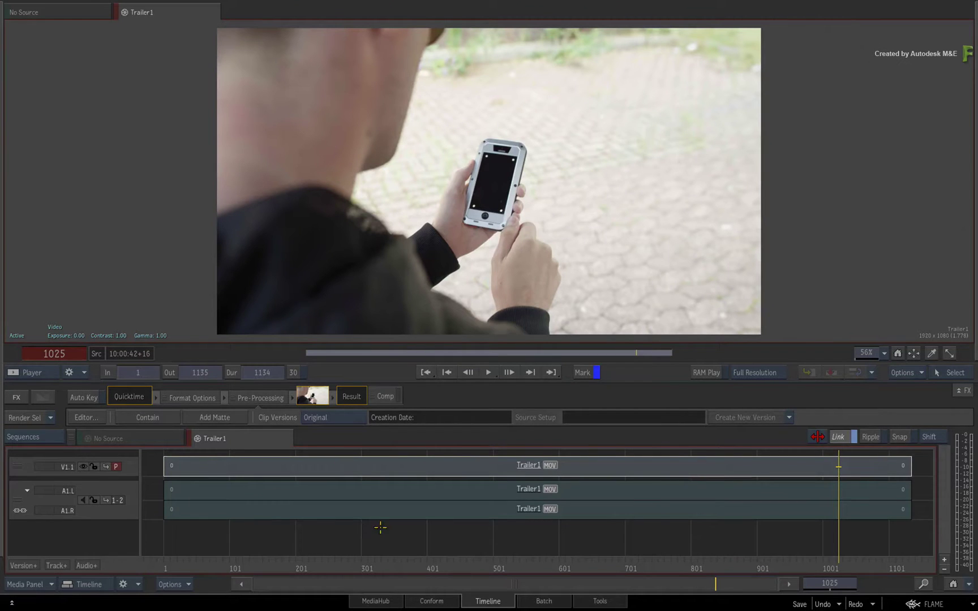
drag(860, 559, 256, 555)
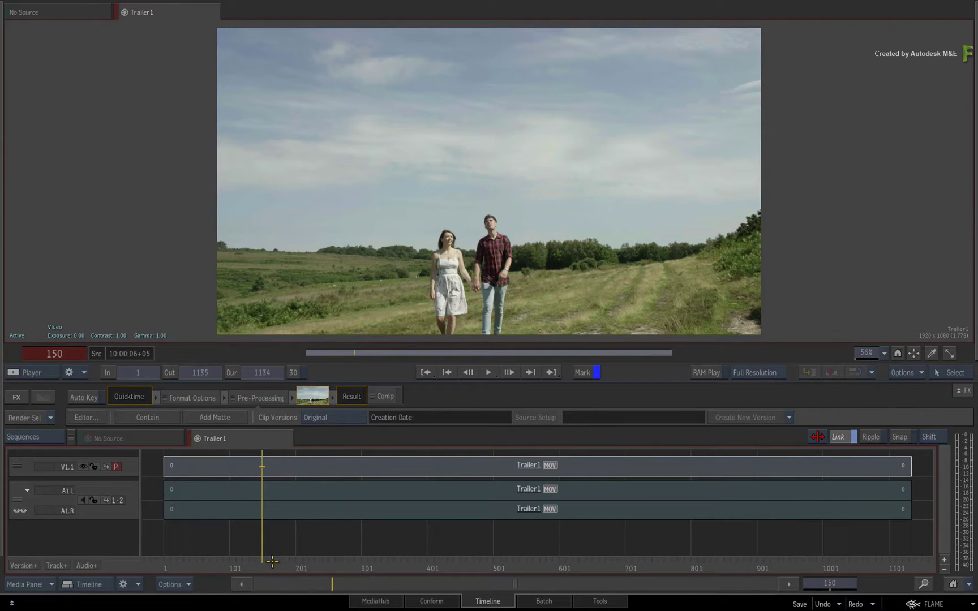
drag(270, 562, 288, 534)
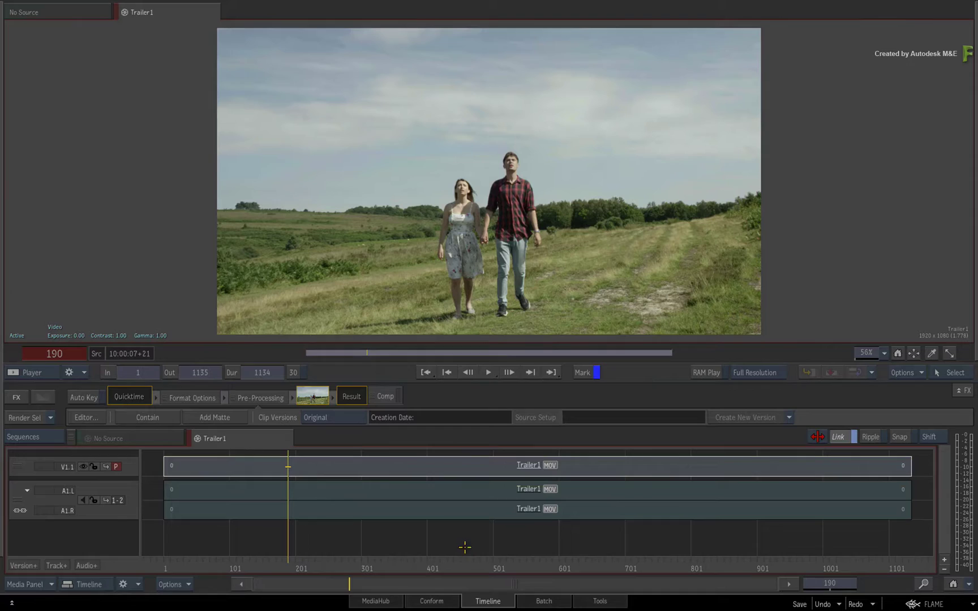
drag(317, 561, 467, 556)
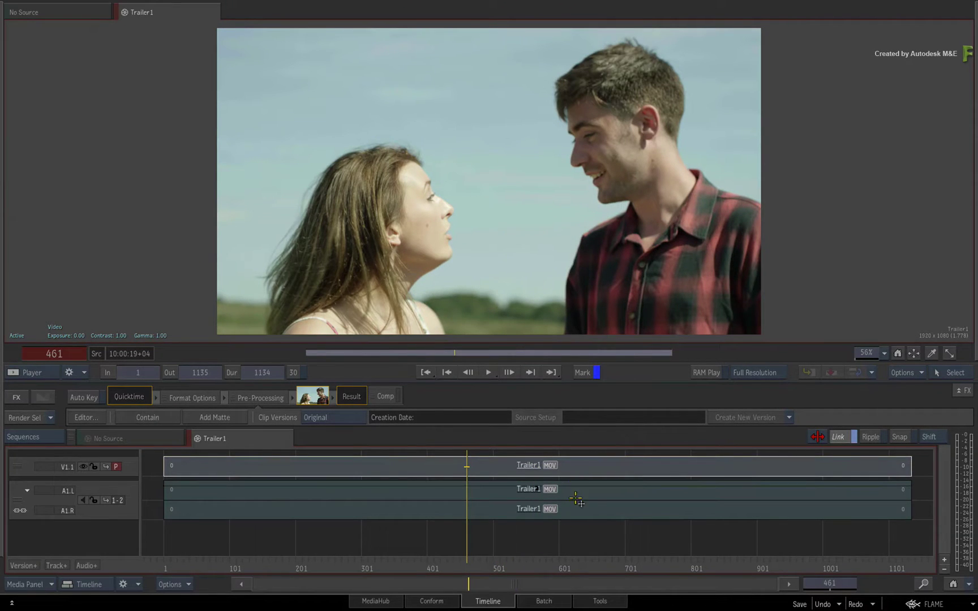
click(617, 465)
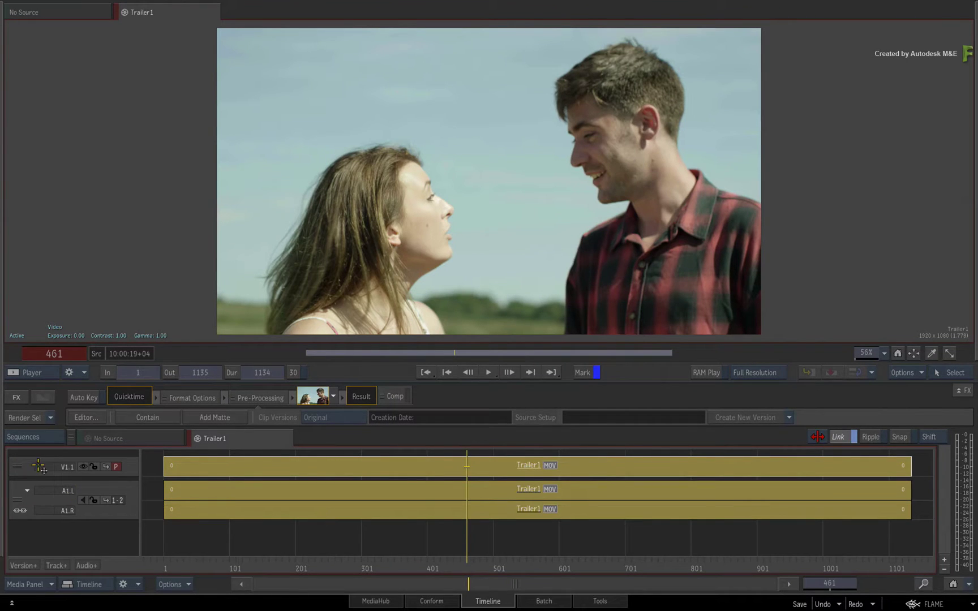
click(19, 464)
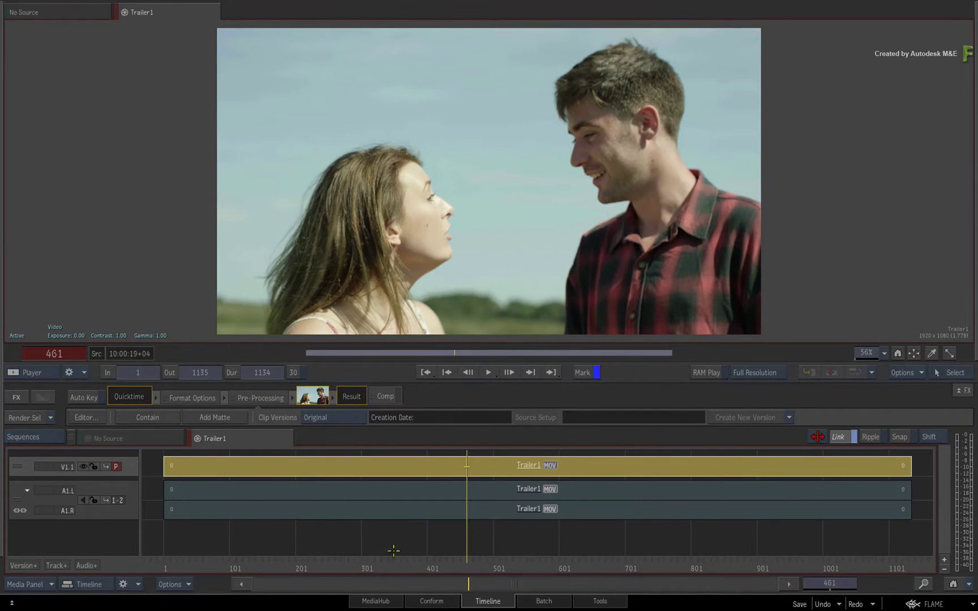
drag(457, 566, 499, 544)
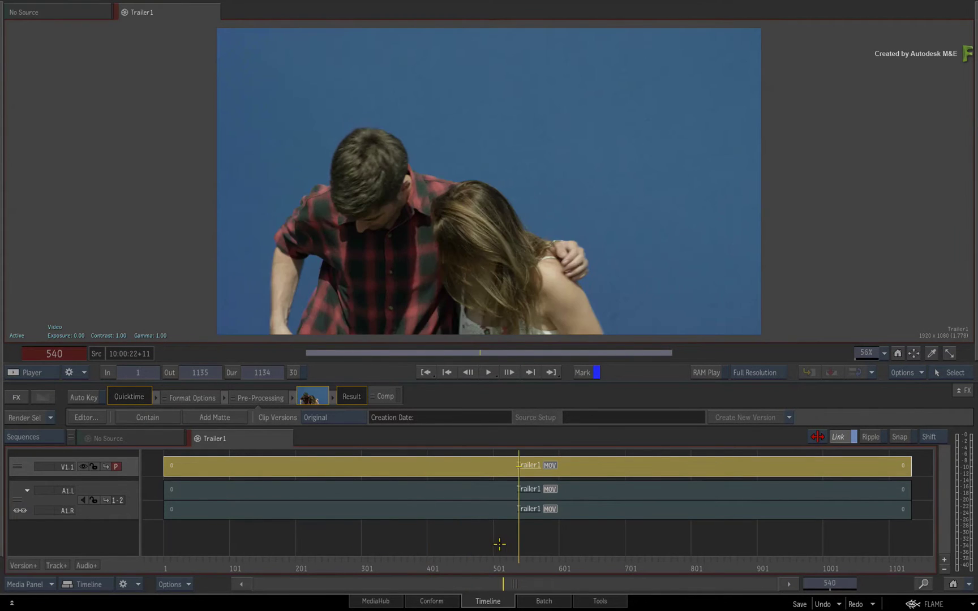
click(468, 544)
click(465, 463)
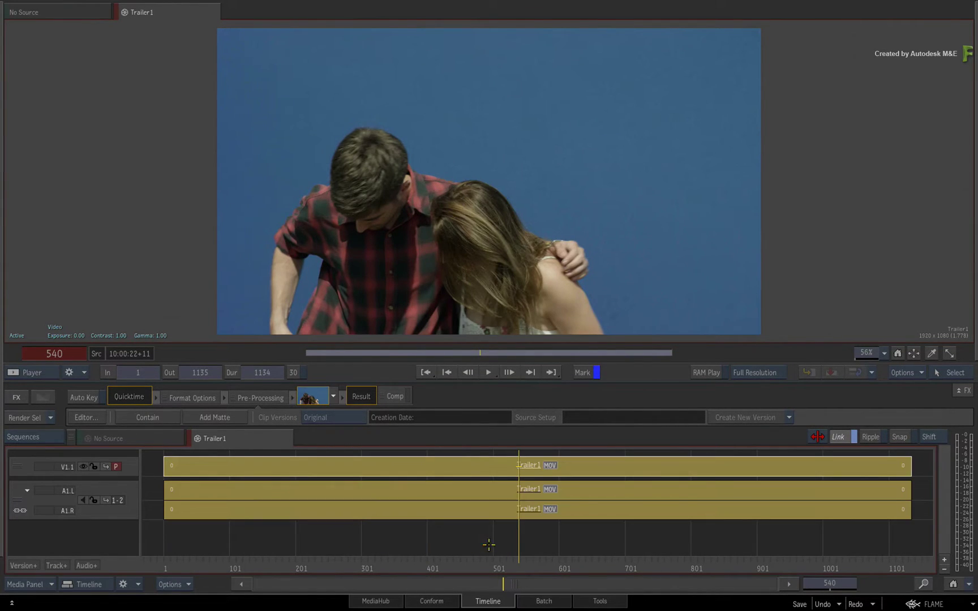
drag(513, 564, 428, 562)
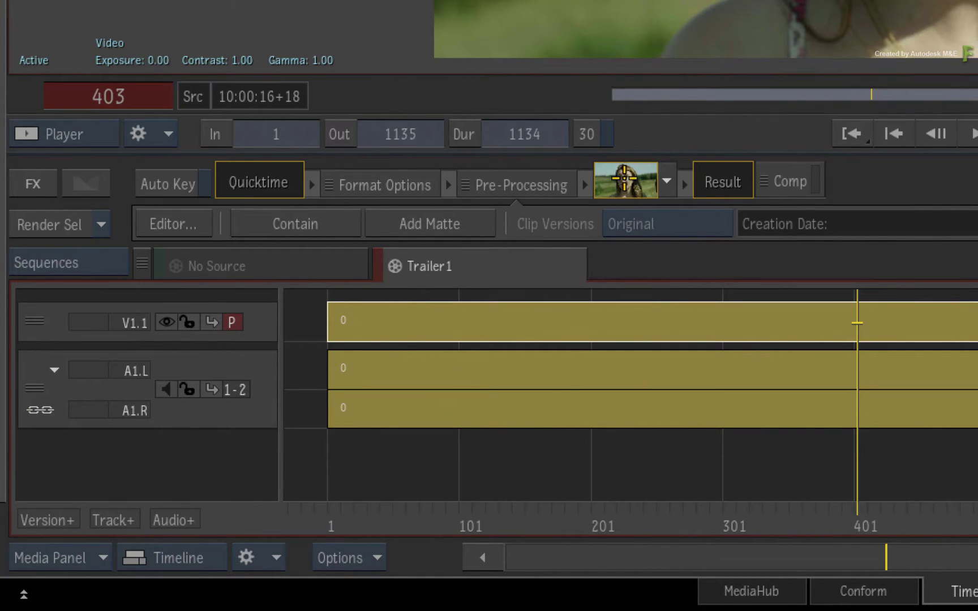
- Run Scene Detect on the V1.1 Trailer1 segment from its context menu
click(625, 179)
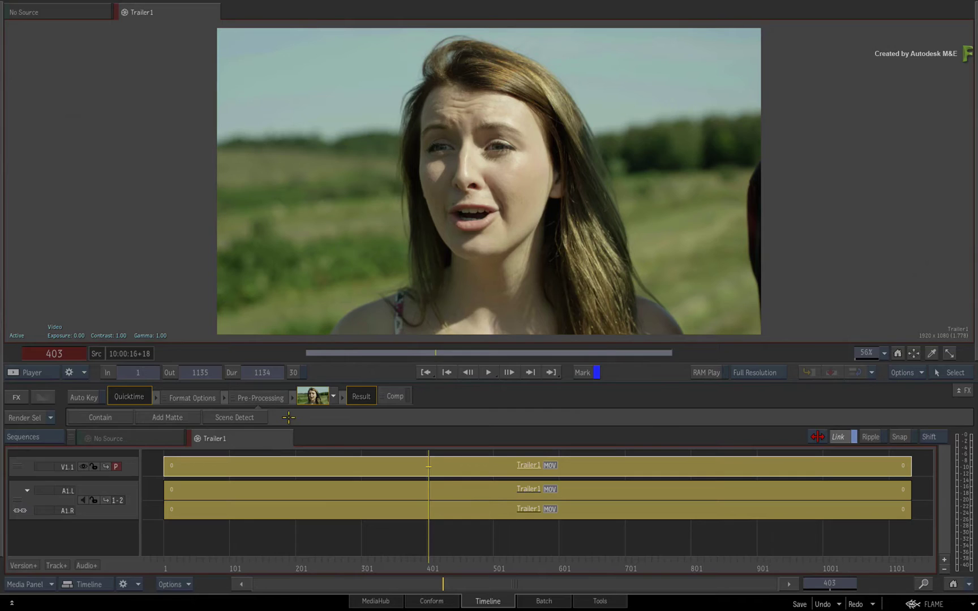
right_click(446, 467)
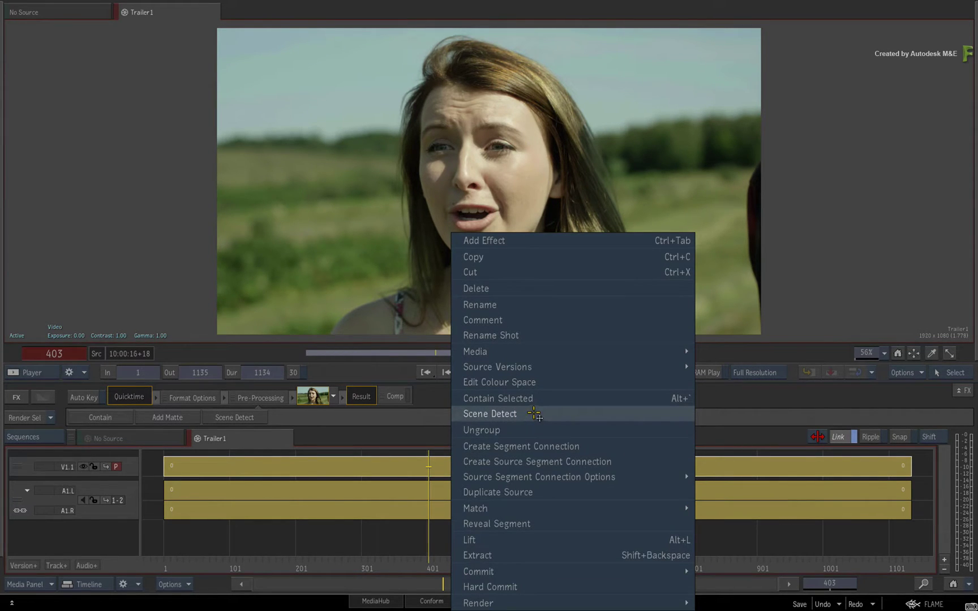
click(535, 415)
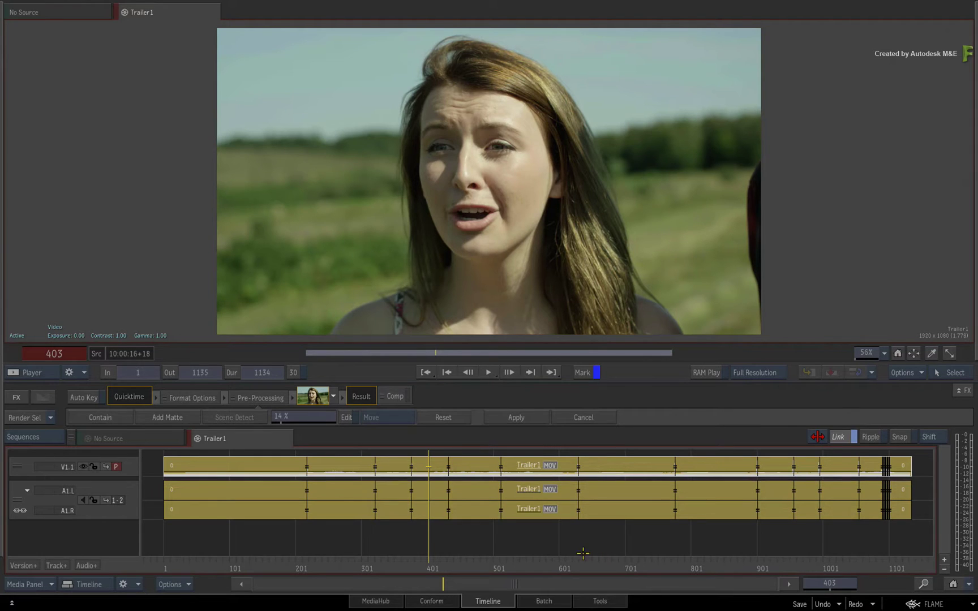
drag(431, 563, 282, 555)
key(space)
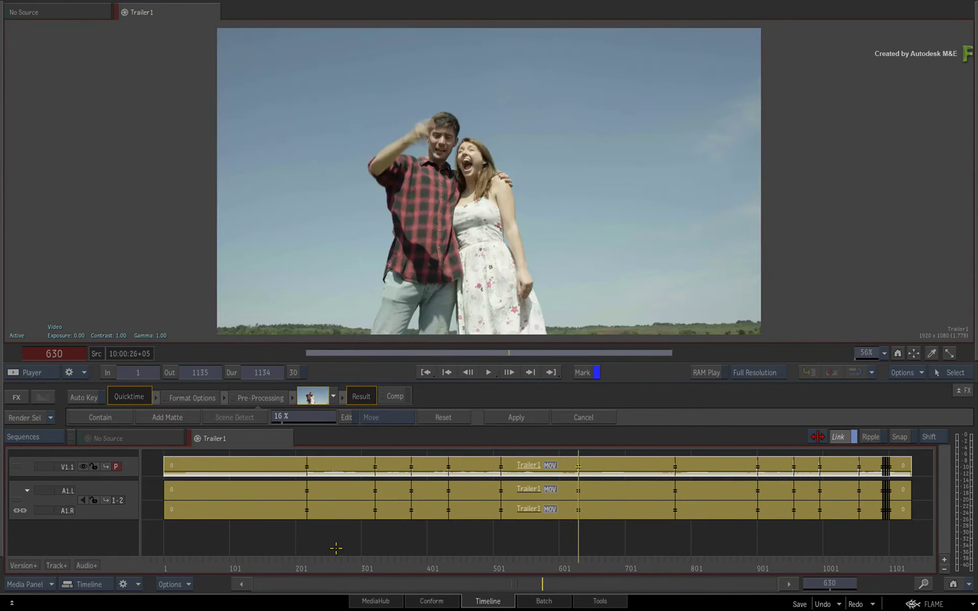
key(Up)
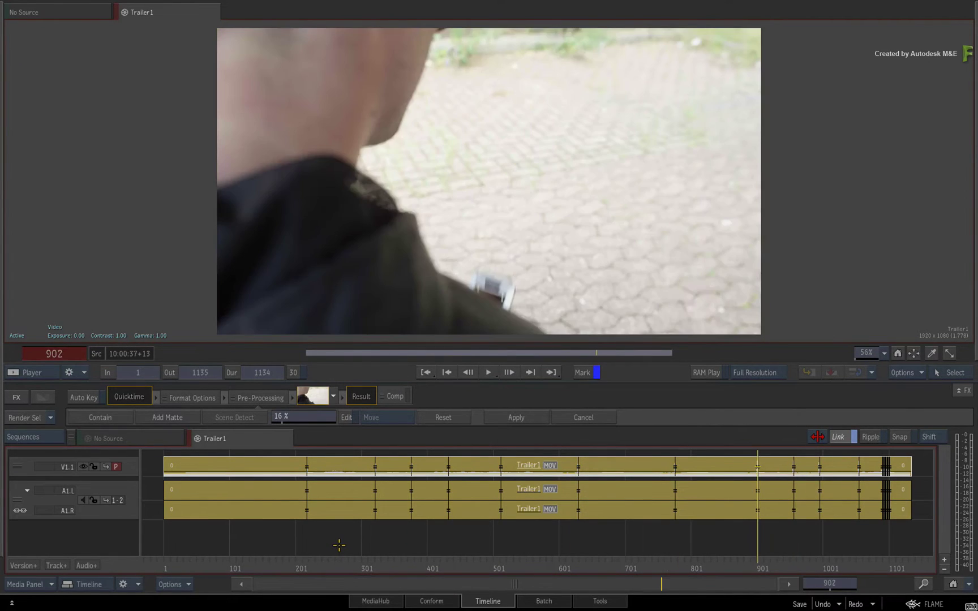
key(Up)
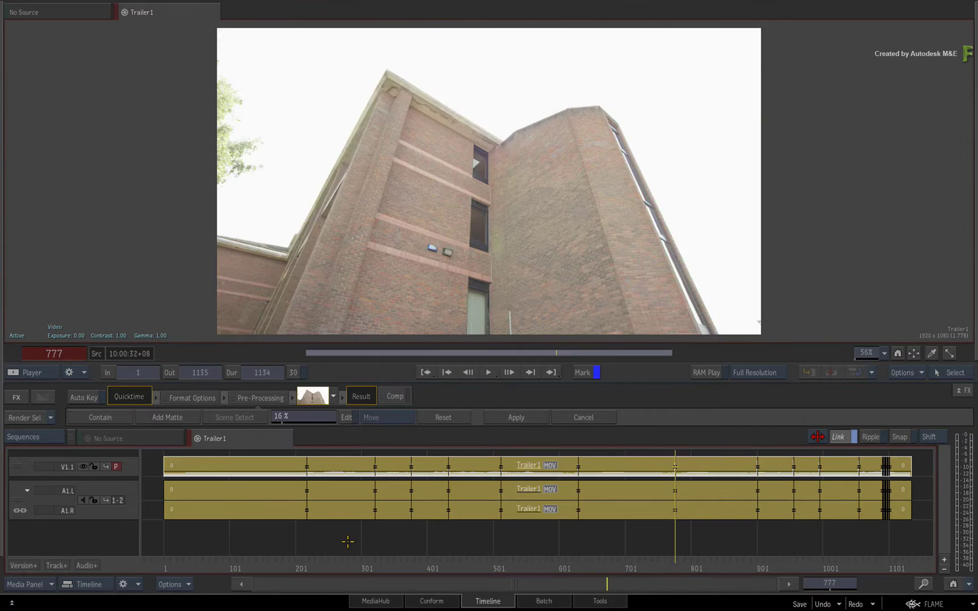
key(Up)
key(Up)
key(Up)
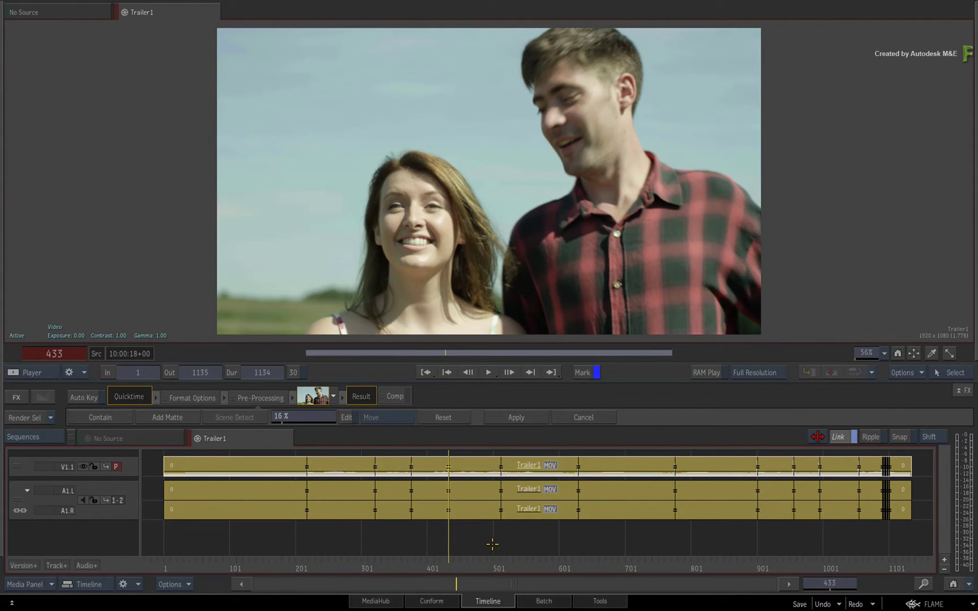
click(586, 418)
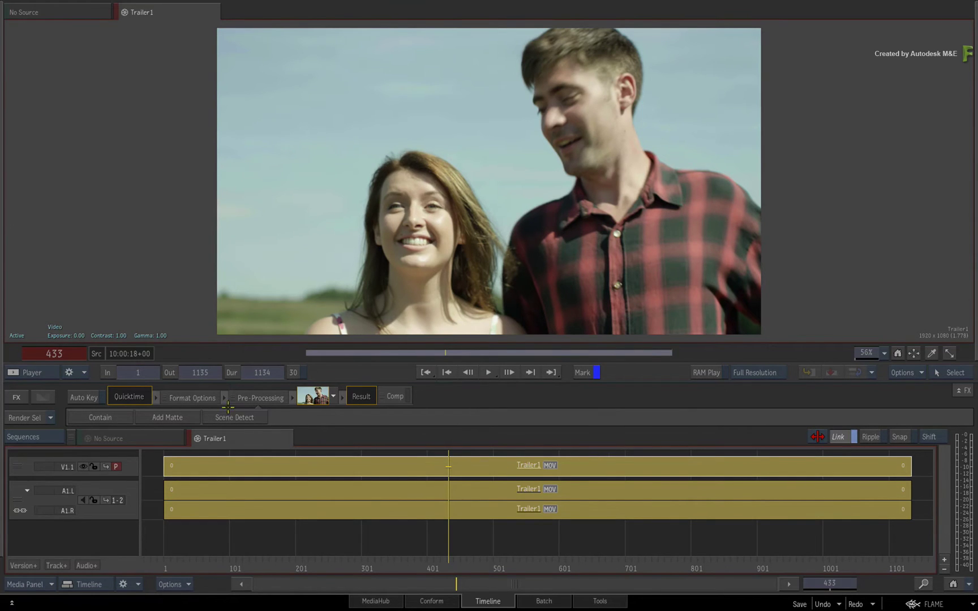
click(229, 416)
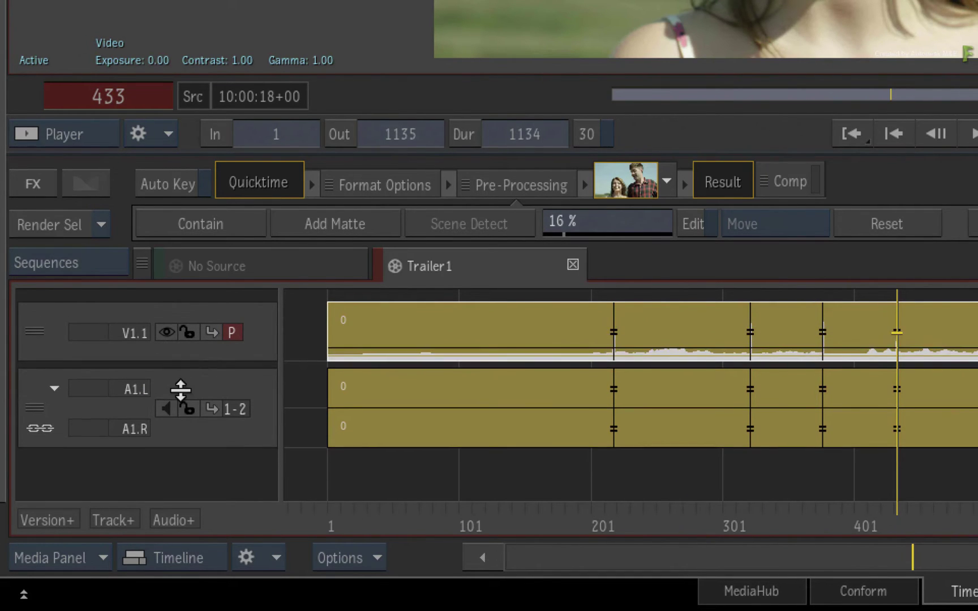
- Make the V1.1 video track taller to show clip details, then return to frame 401
drag(181, 390, 158, 562)
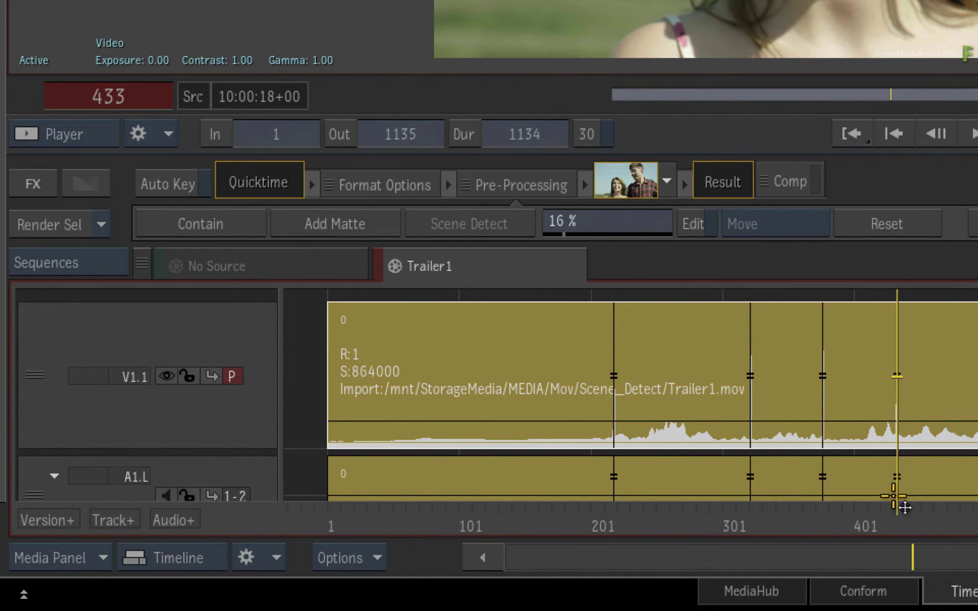
drag(895, 525, 611, 549)
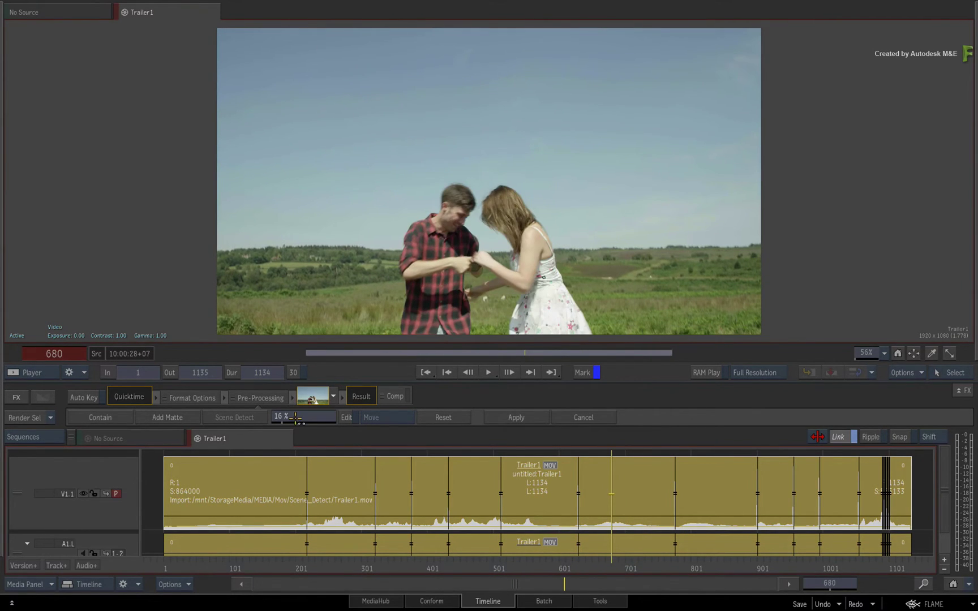
- Try Scene Detect thresholds of 60, 12 and 21 %, leaving it around 15 %
mouse_move(296, 417)
mouse_down()
mouse_move(306, 403)
mouse_move(330, 400)
mouse_move(284, 422)
mouse_up()
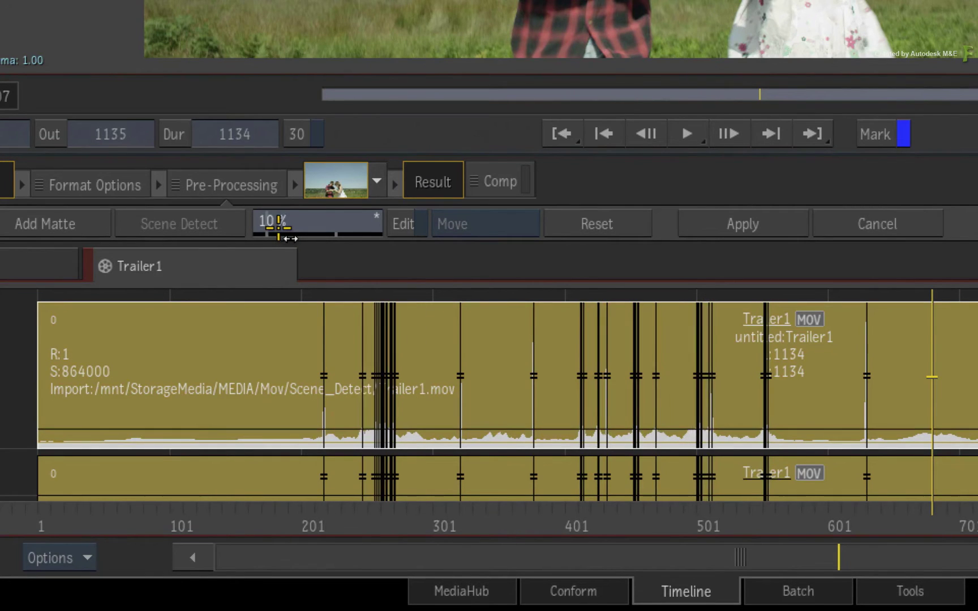
drag(279, 228, 276, 228)
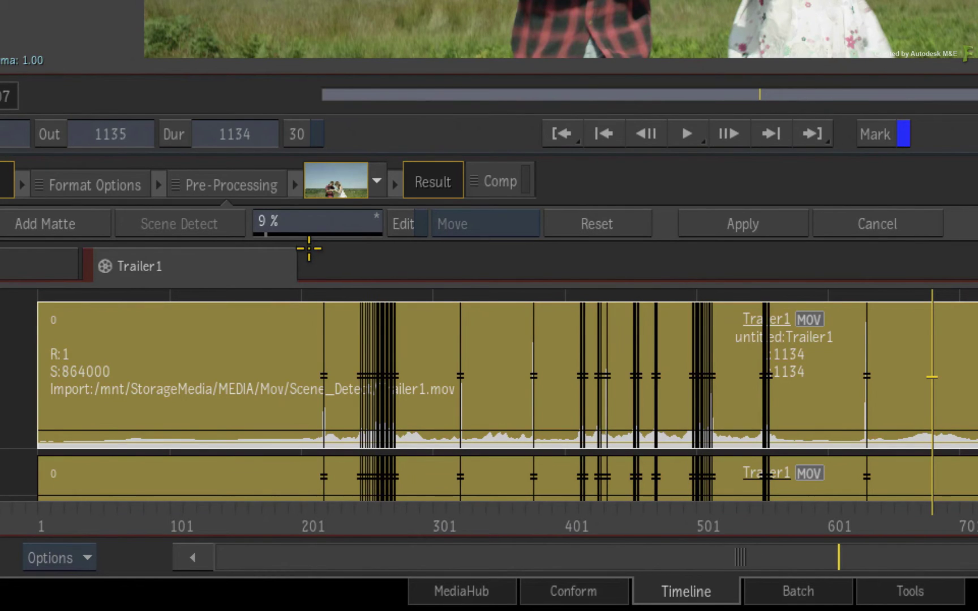
mouse_move(270, 219)
mouse_down()
mouse_move(295, 221)
mouse_move(282, 222)
mouse_up()
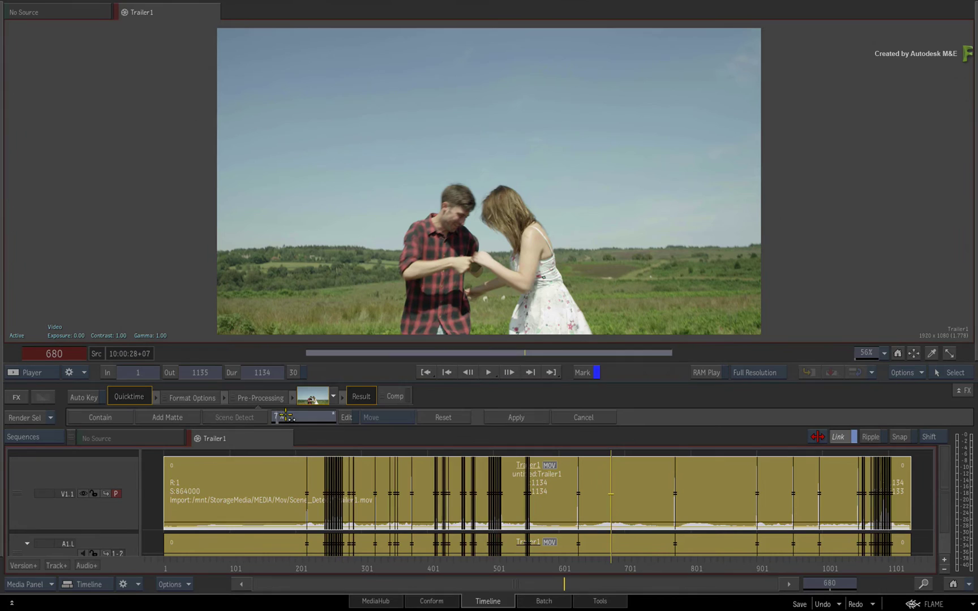
drag(286, 417, 295, 419)
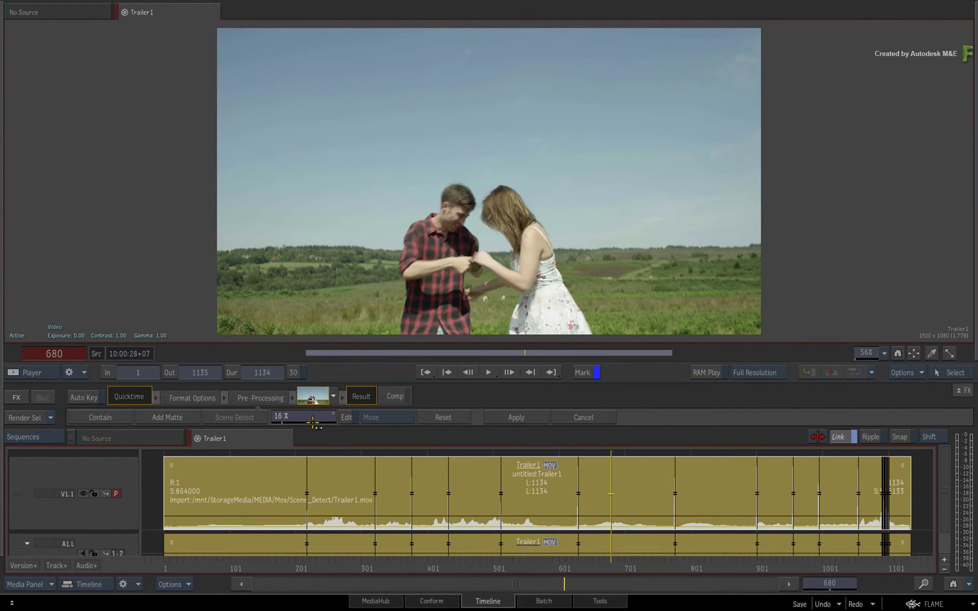
- Test a 100 % detection value, then undo back to 16 %
click(312, 421)
text(100)
key(Return)
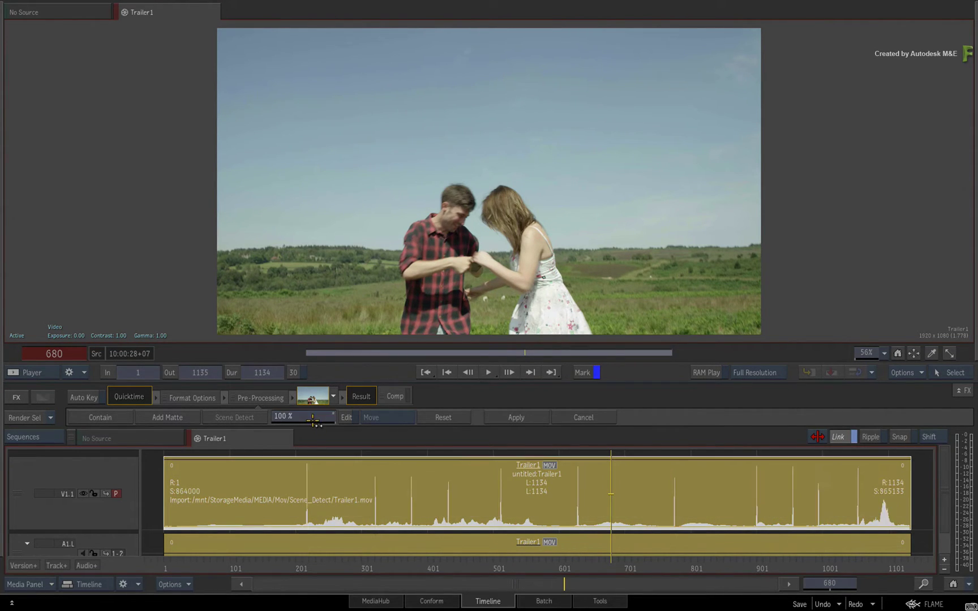
key(ctrl+z)
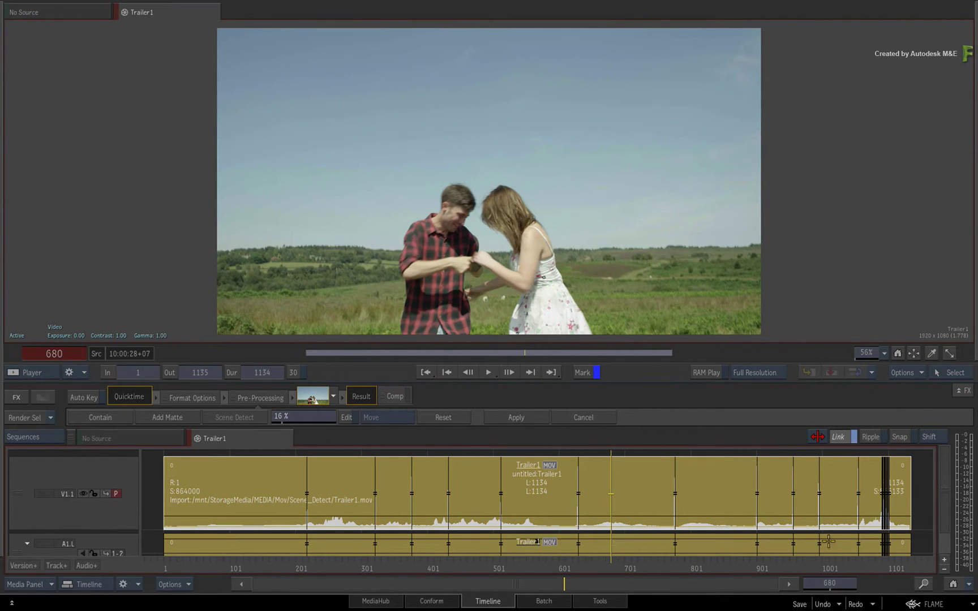
- Play the trailer's end and pan to frames ~1051–1141 to inspect the cut cluster near 1090
drag(612, 563, 862, 567)
key(space)
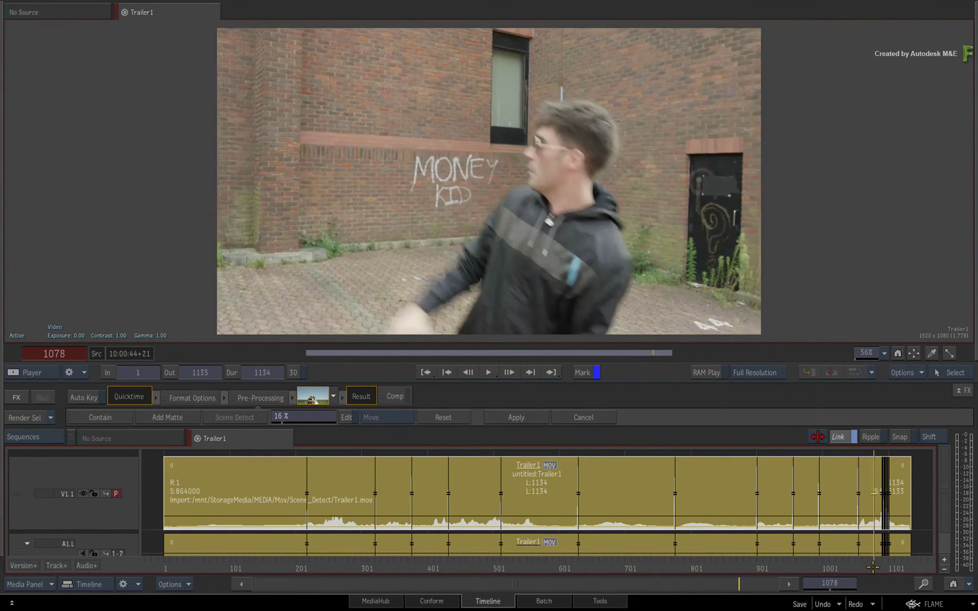
drag(751, 583, 706, 310)
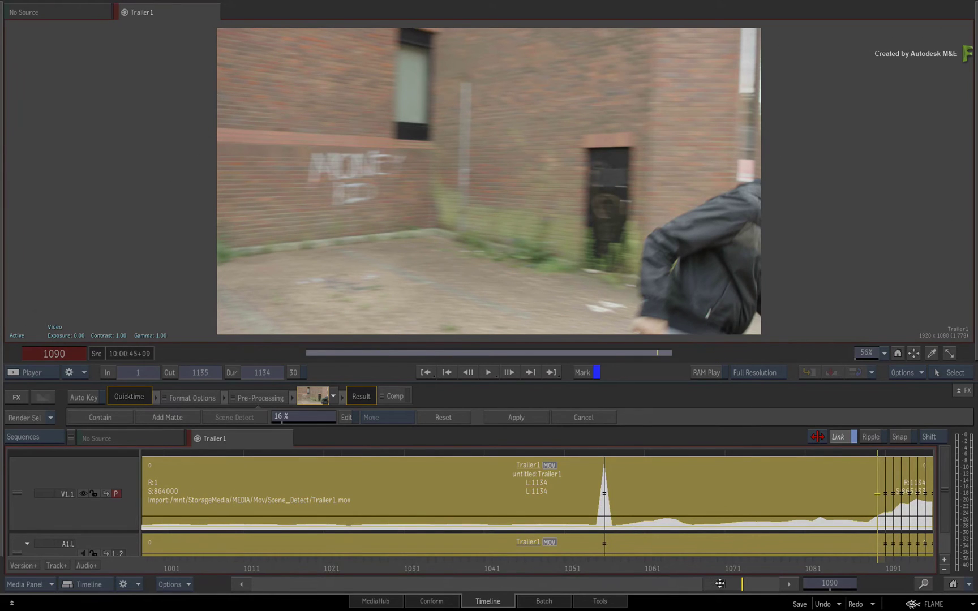
drag(719, 584, 668, 583)
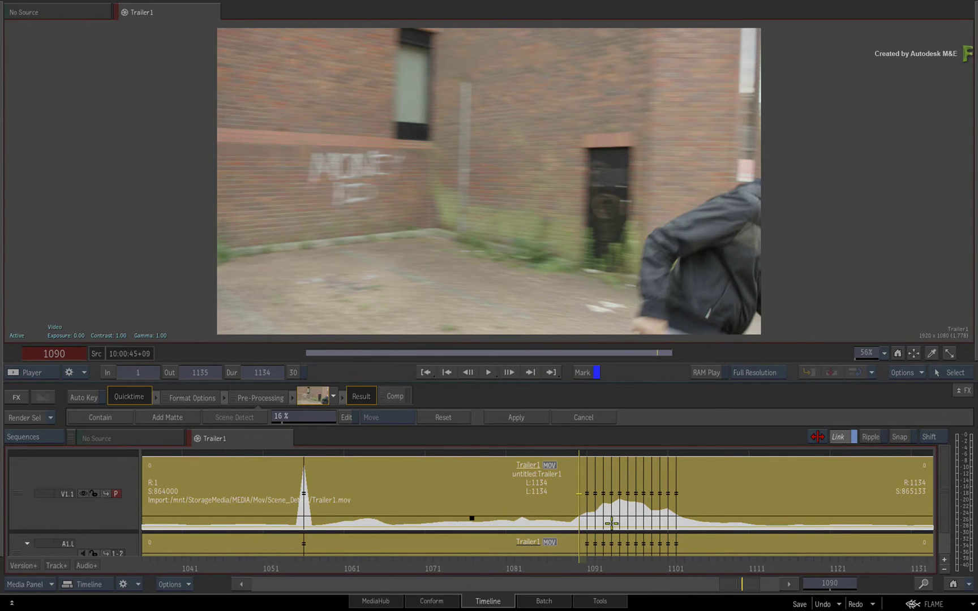
mouse_move(578, 562)
mouse_down()
mouse_move(673, 561)
mouse_move(644, 545)
mouse_move(567, 537)
mouse_move(672, 517)
mouse_move(585, 520)
mouse_move(555, 534)
mouse_move(545, 565)
mouse_up()
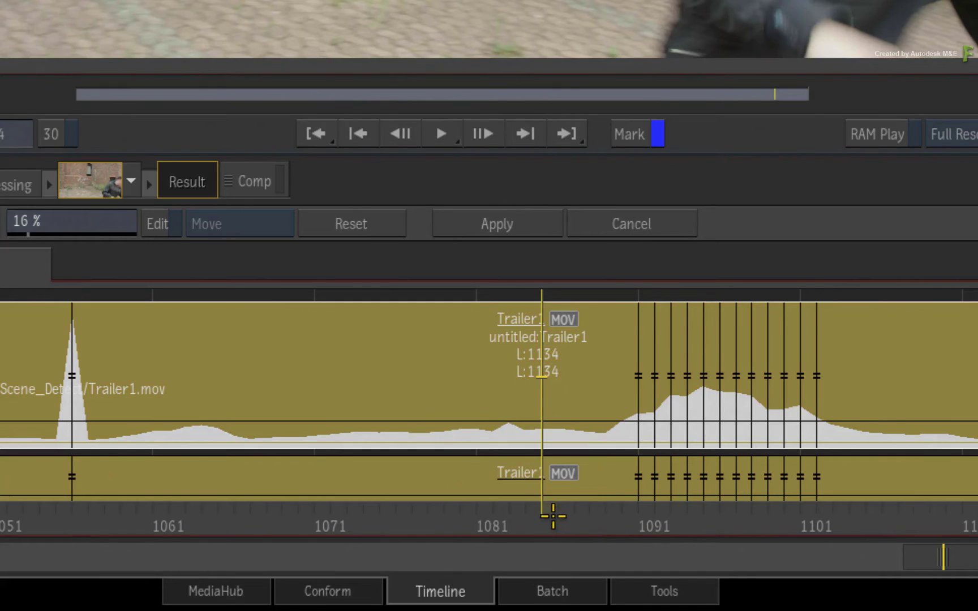
- Add threshold keyframes near frames 1084 and 1103, raising the curve between them to drop false cuts
click(347, 418)
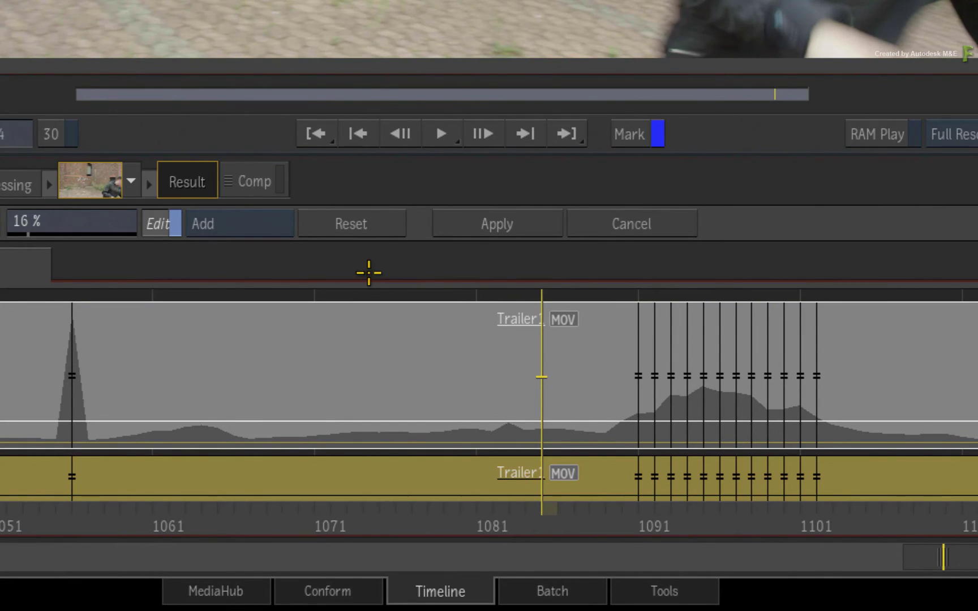
click(561, 419)
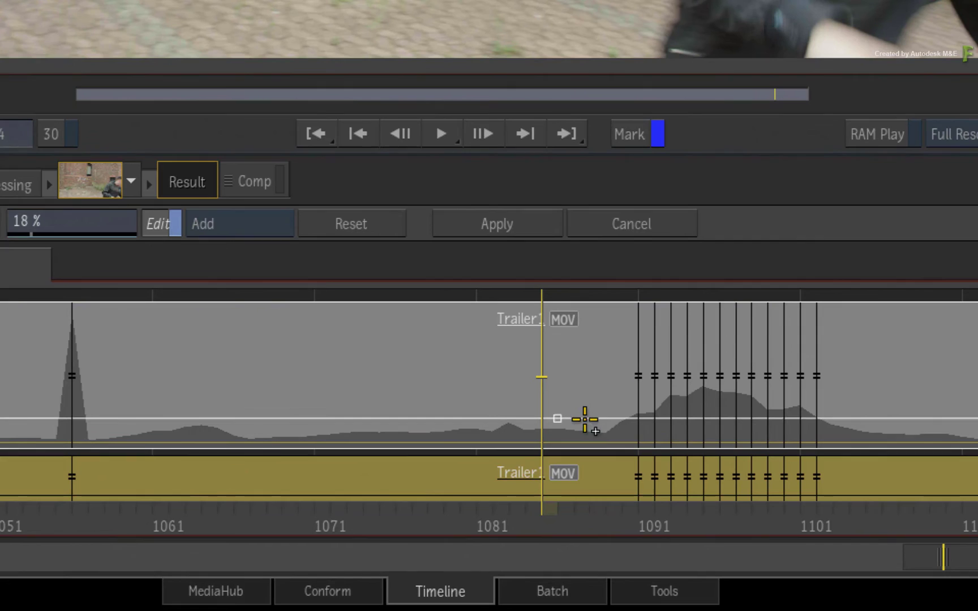
drag(613, 418, 605, 374)
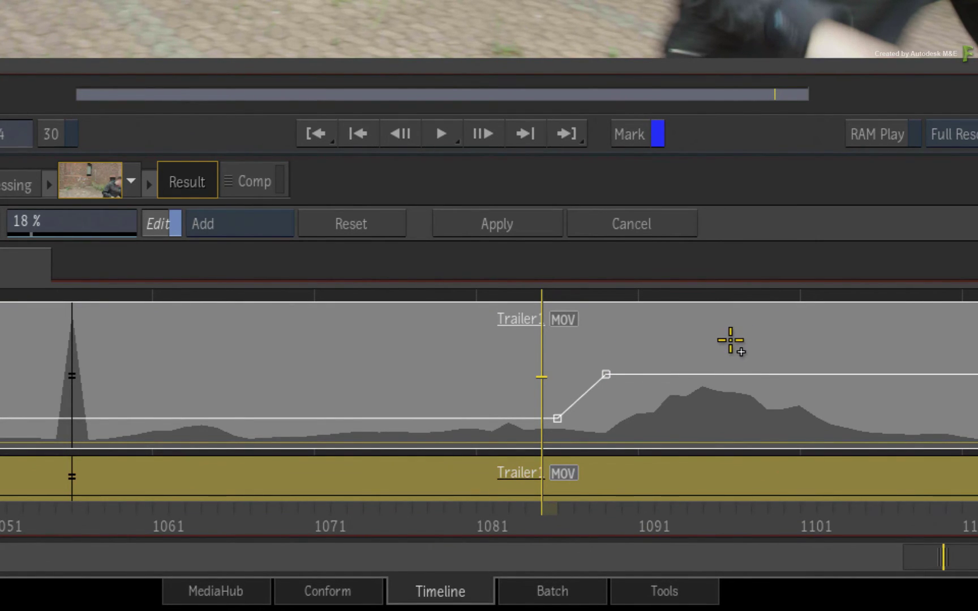
click(864, 375)
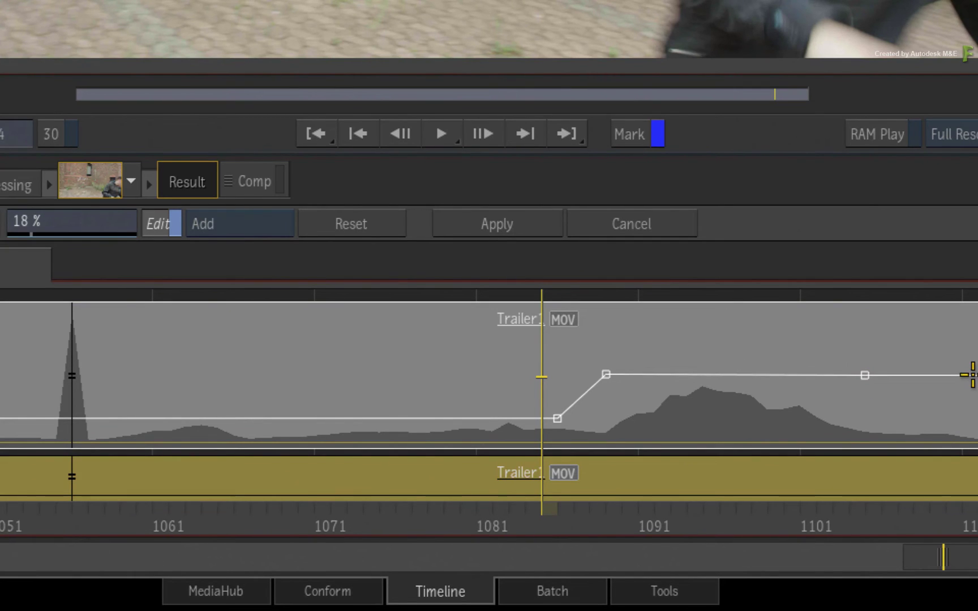
drag(972, 376, 971, 411)
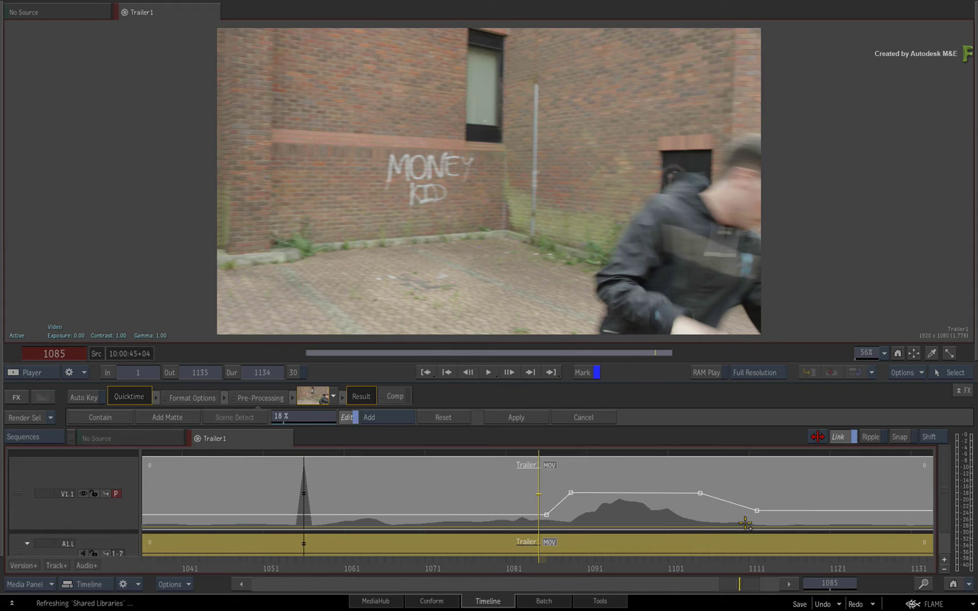
- Set the threshold curve Edit mode to Move
click(385, 420)
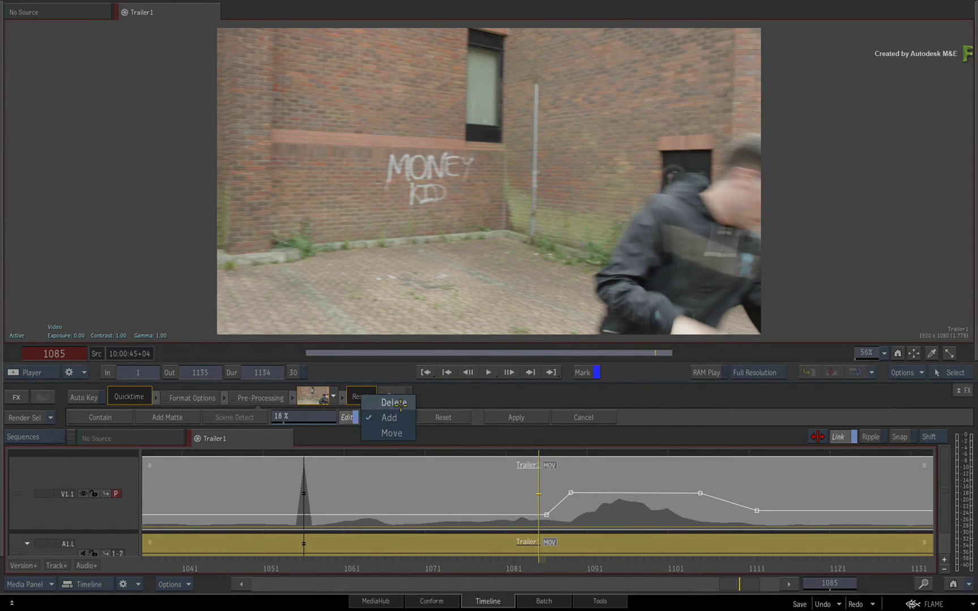
click(392, 433)
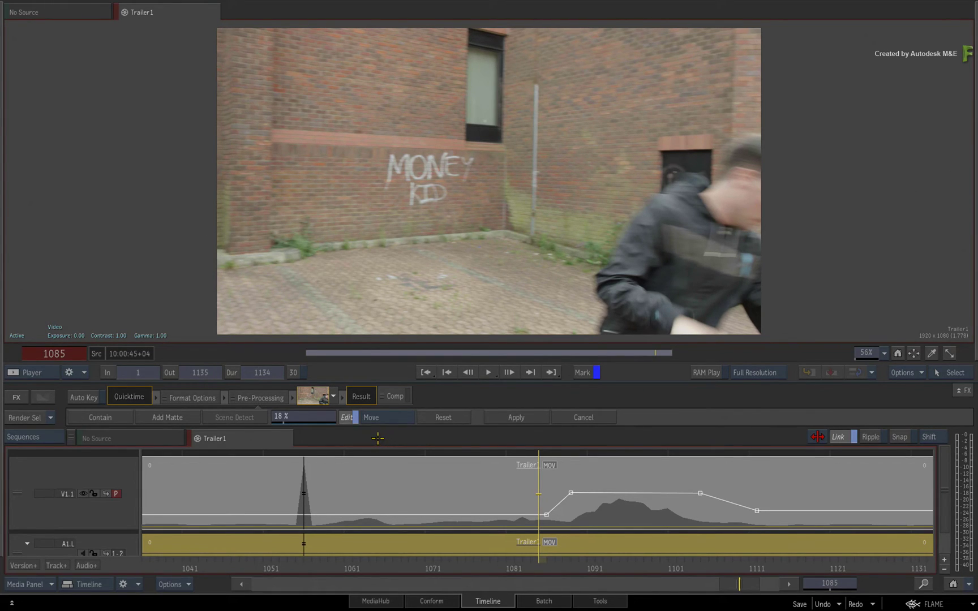
- Fit the sequence in view, apply the scene-detect cuts, and scrub back to frame 420
click(349, 417)
click(954, 583)
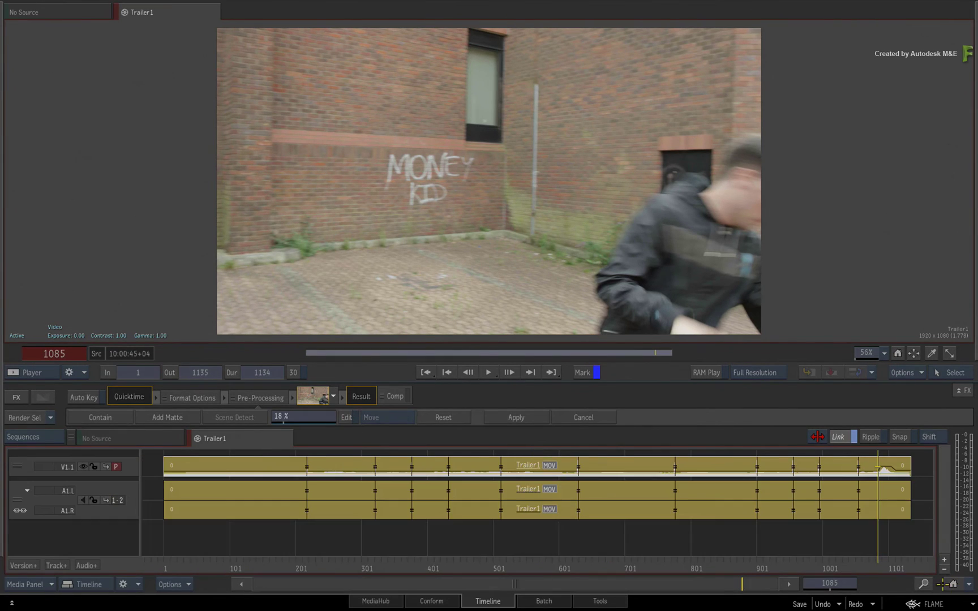
click(516, 417)
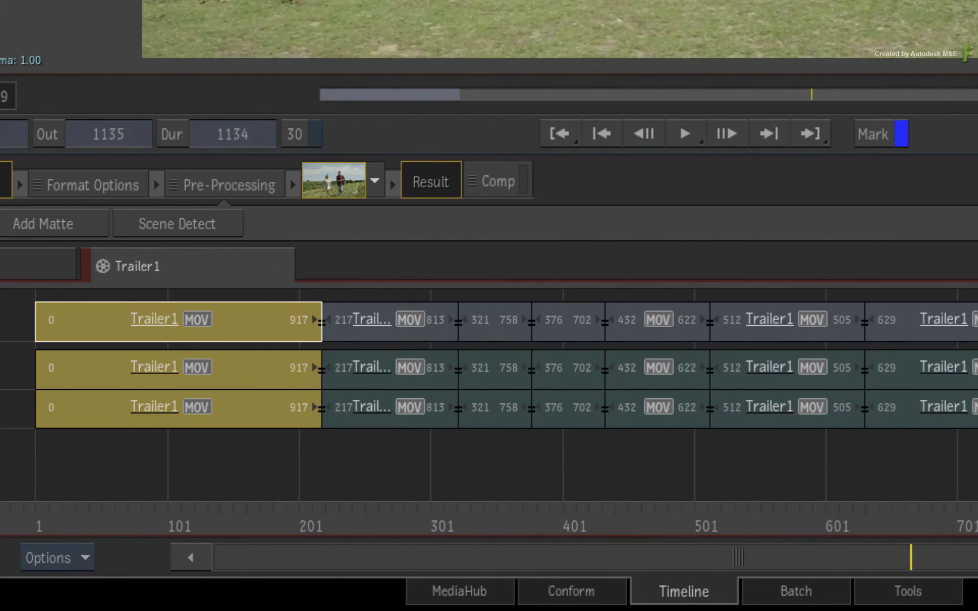
drag(974, 463, 507, 461)
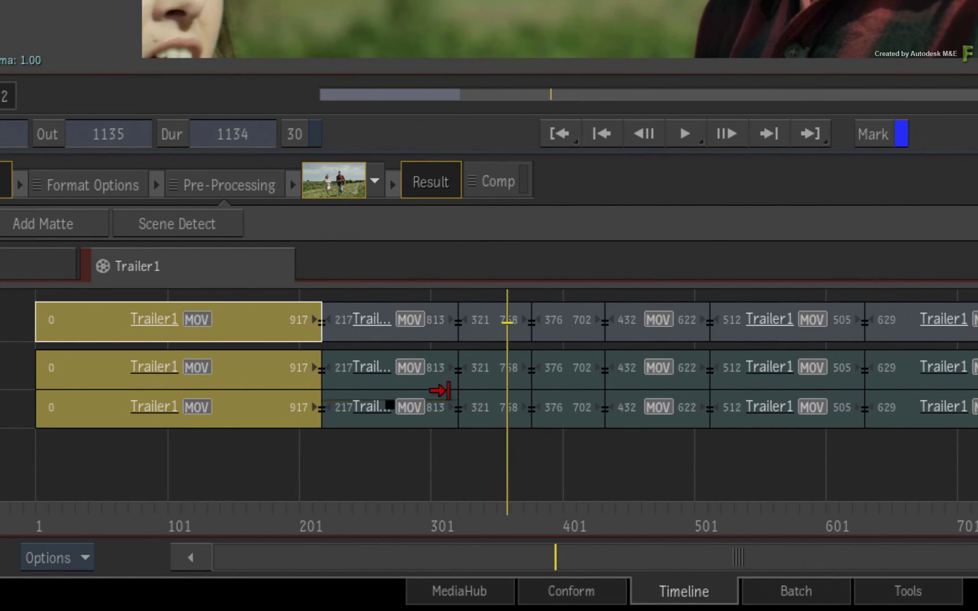
click(459, 330)
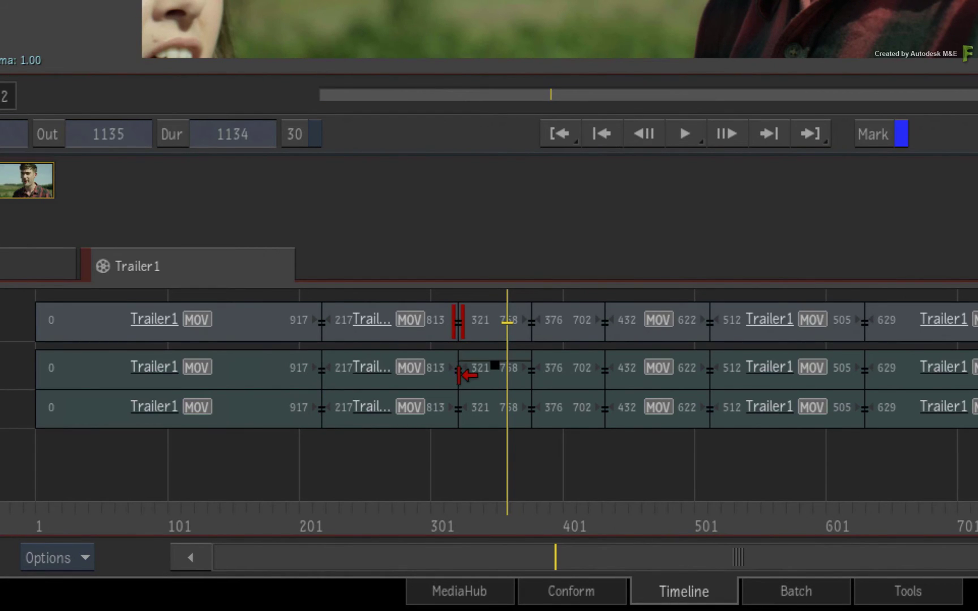
key(ctrl+alt+x)
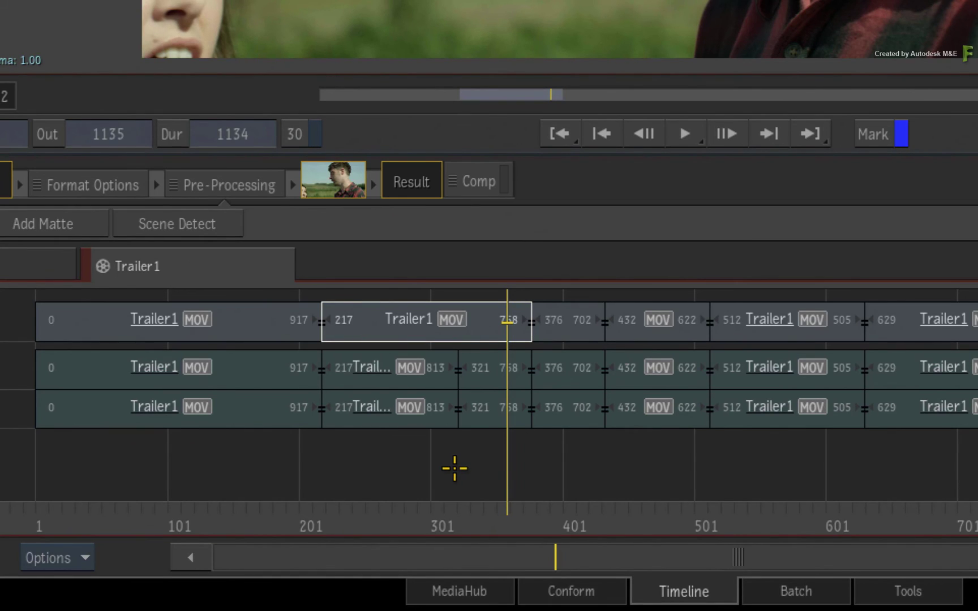
key(ctrl+z)
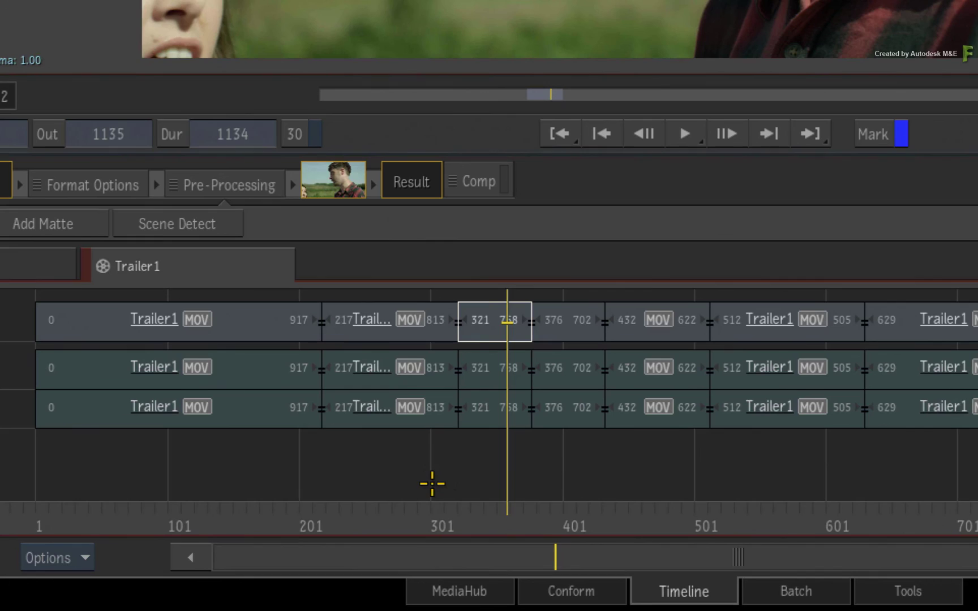
drag(469, 520, 257, 520)
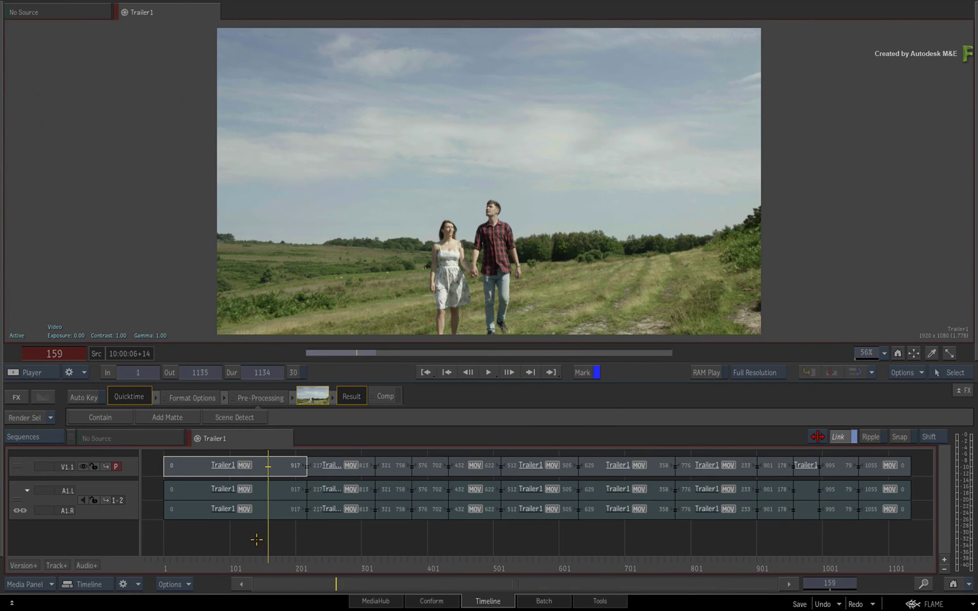
- Marquee-select all Trailer1 shots, consolidate their handles to 0 frames, then deselect
drag(171, 523, 871, 405)
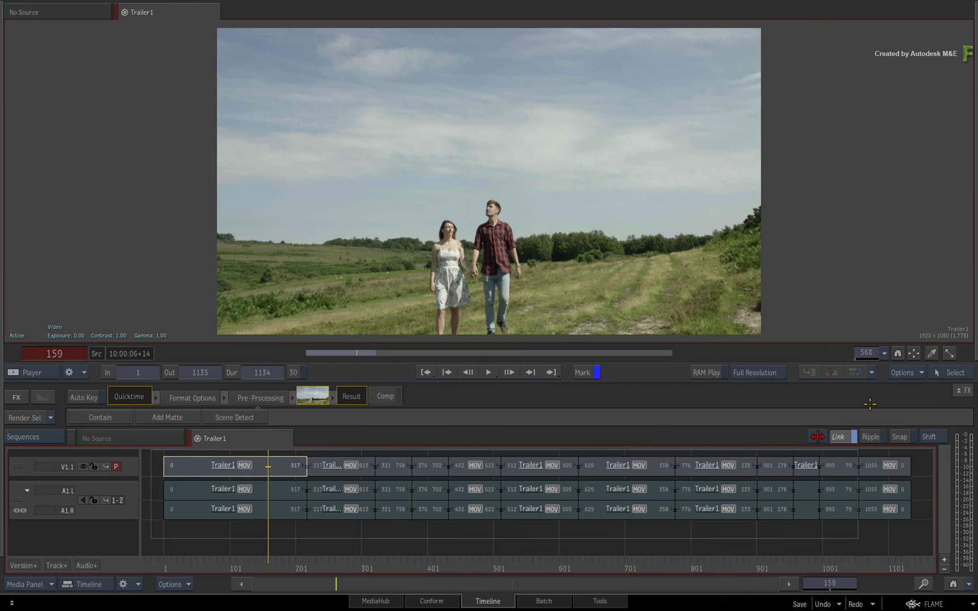
drag(940, 404, 940, 403)
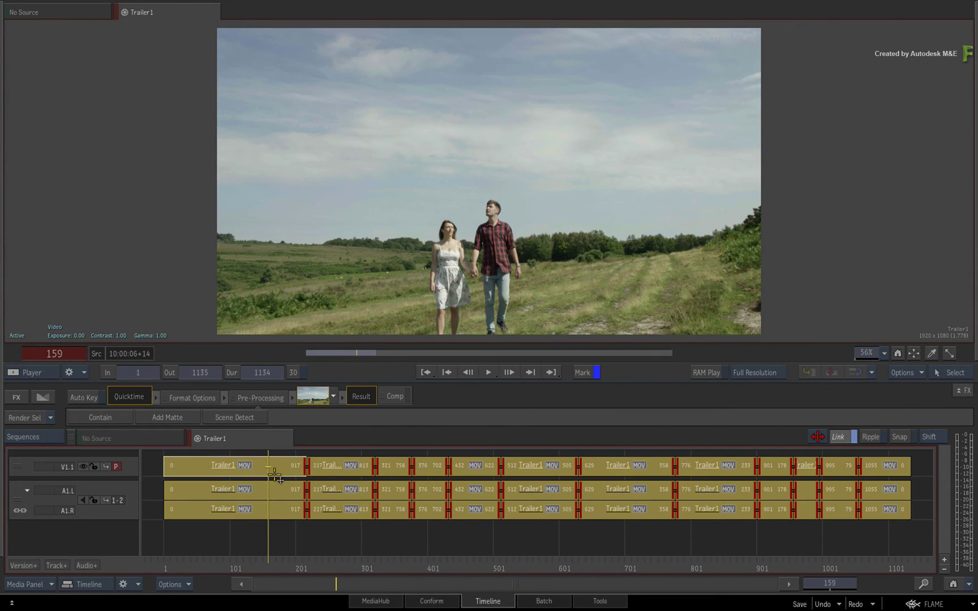
right_click(280, 479)
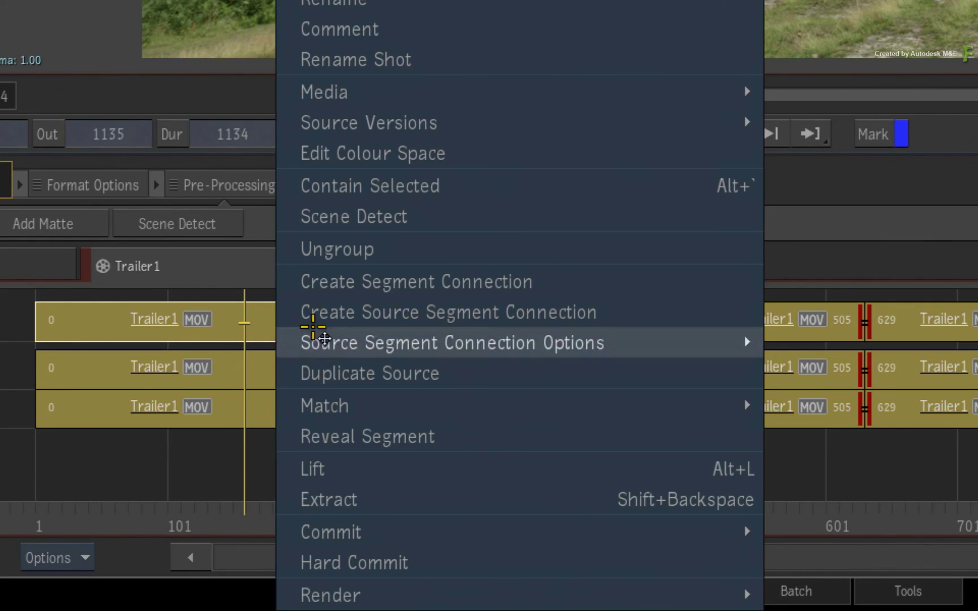
mouse_move(581, 525)
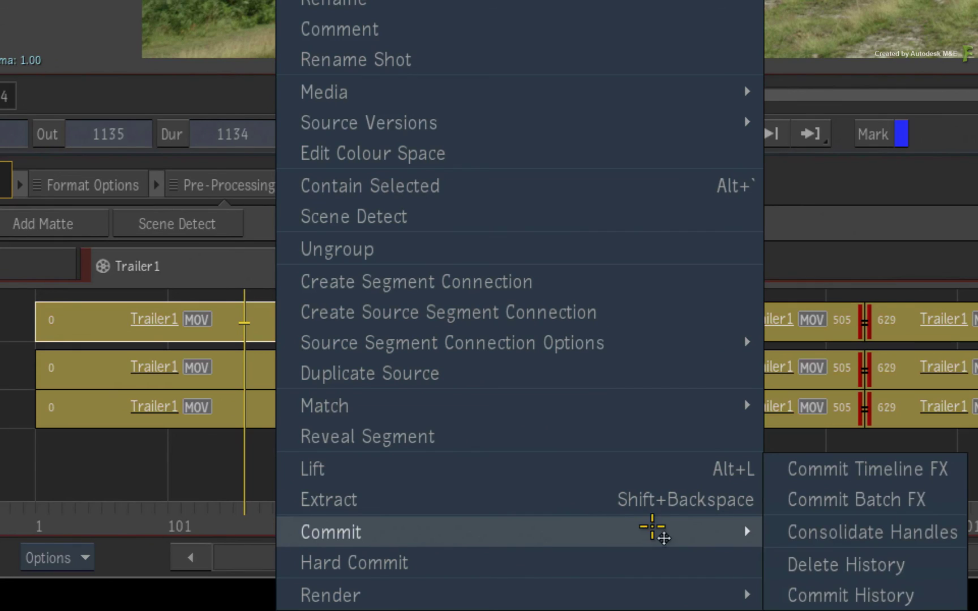
click(776, 531)
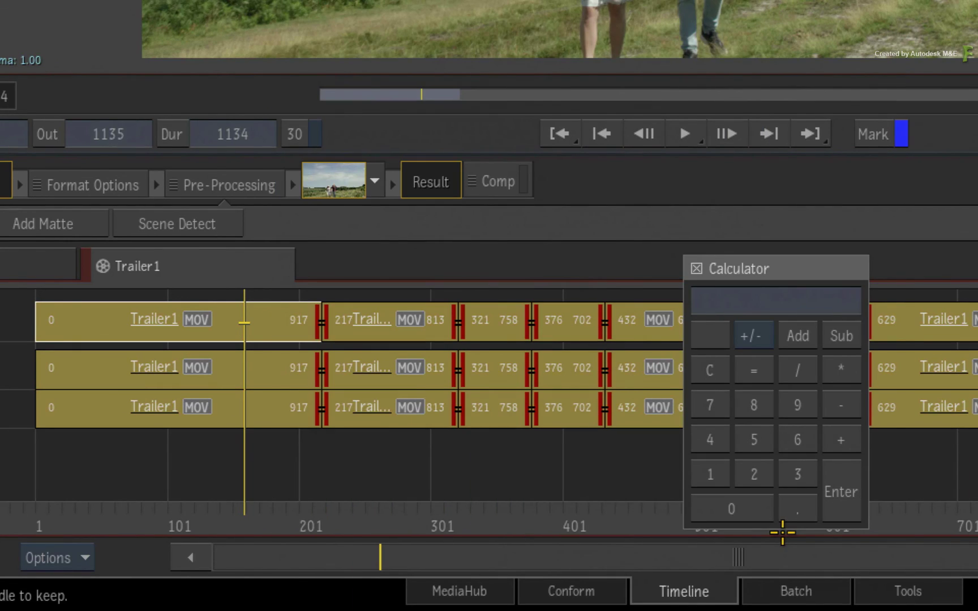
click(770, 518)
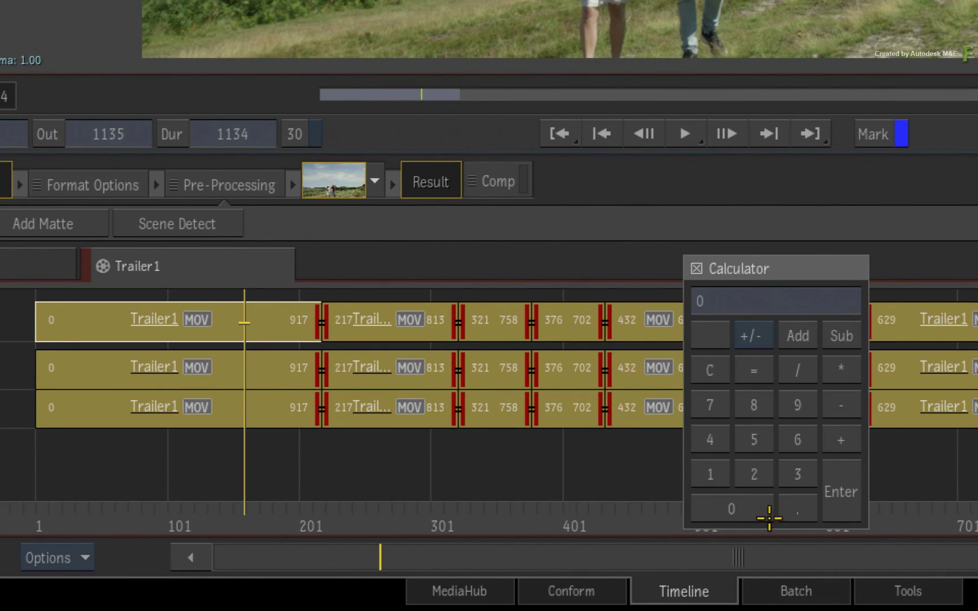
click(836, 491)
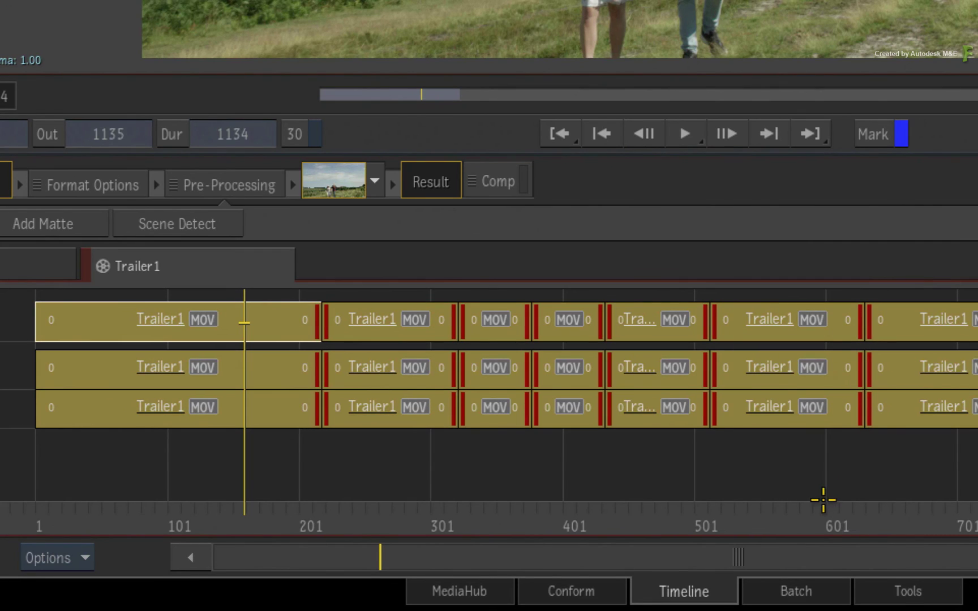
click(610, 484)
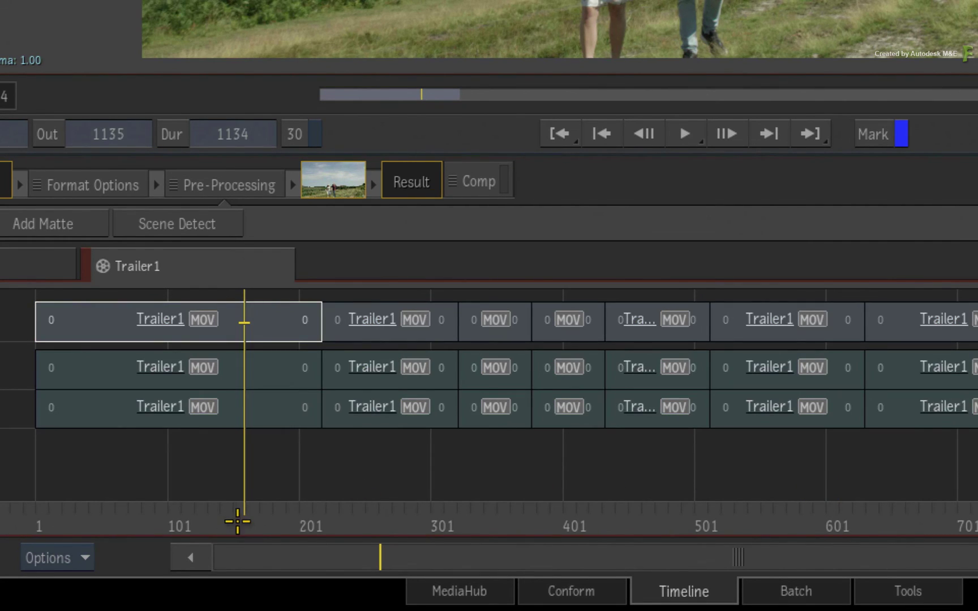
drag(236, 517, 315, 514)
drag(302, 562, 333, 561)
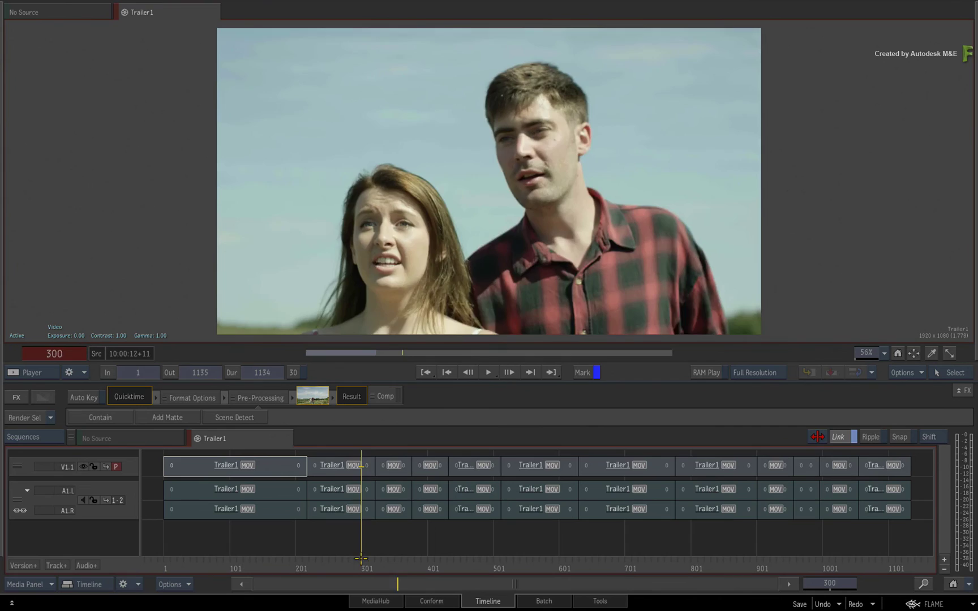
drag(361, 559, 831, 547)
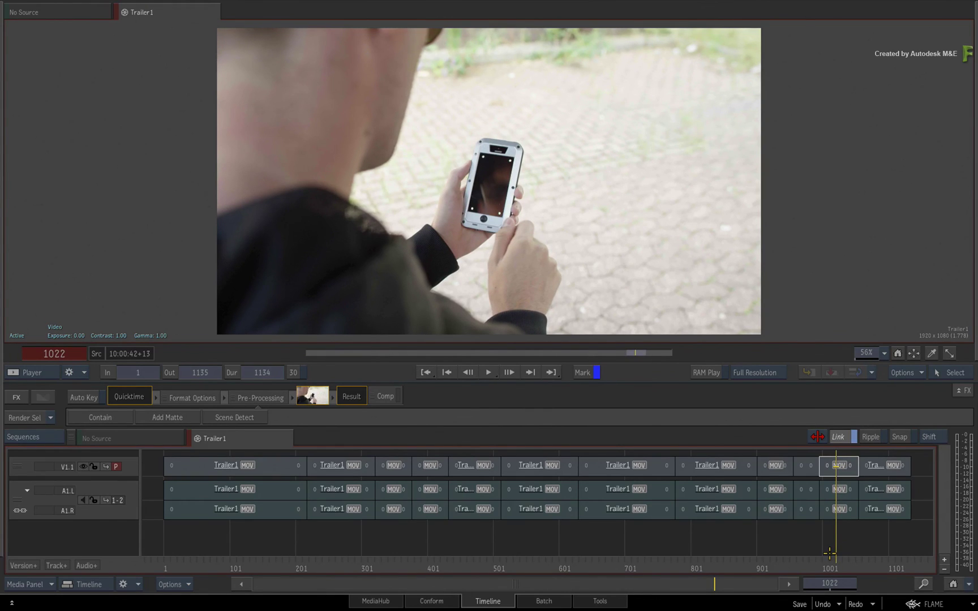